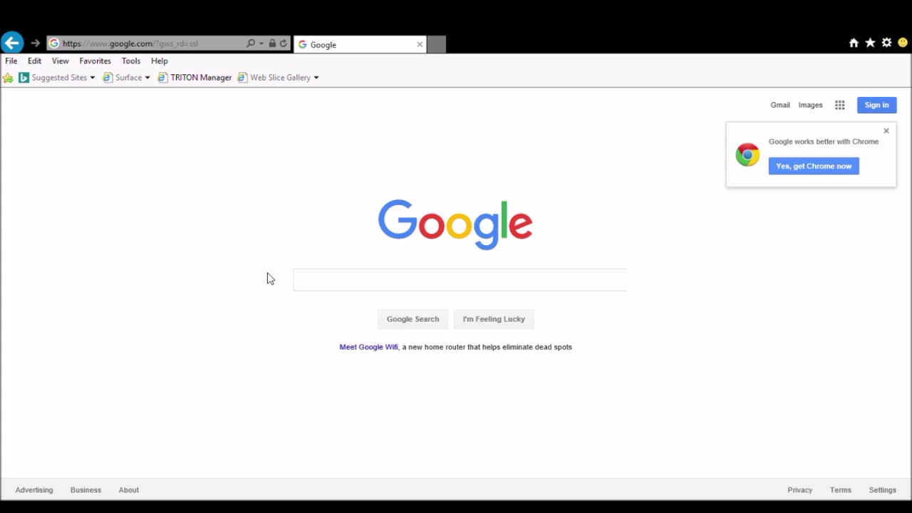
pyautogui.click(157, 45)
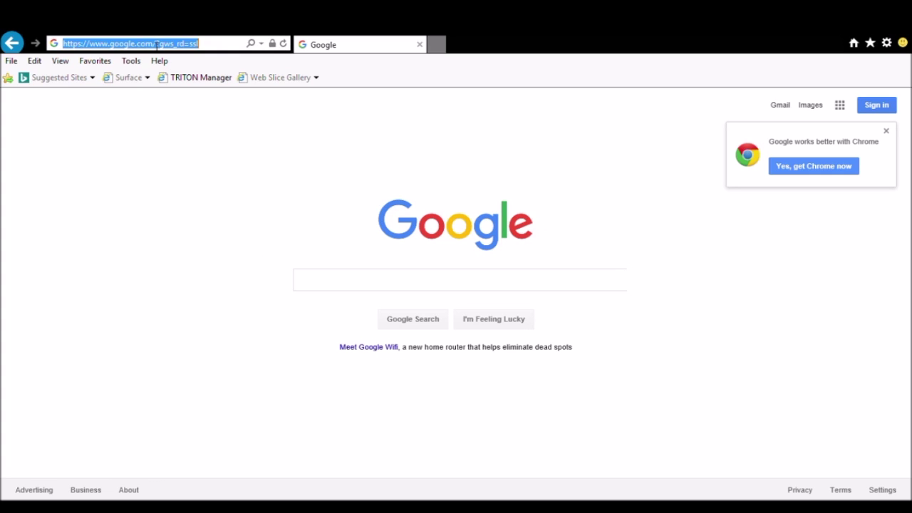
pyautogui.write('https')
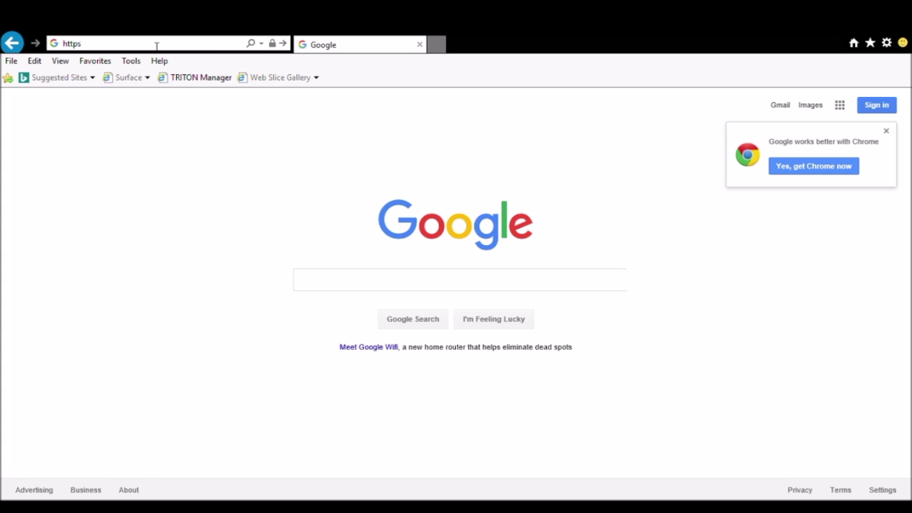
pyautogui.write('://192.1')
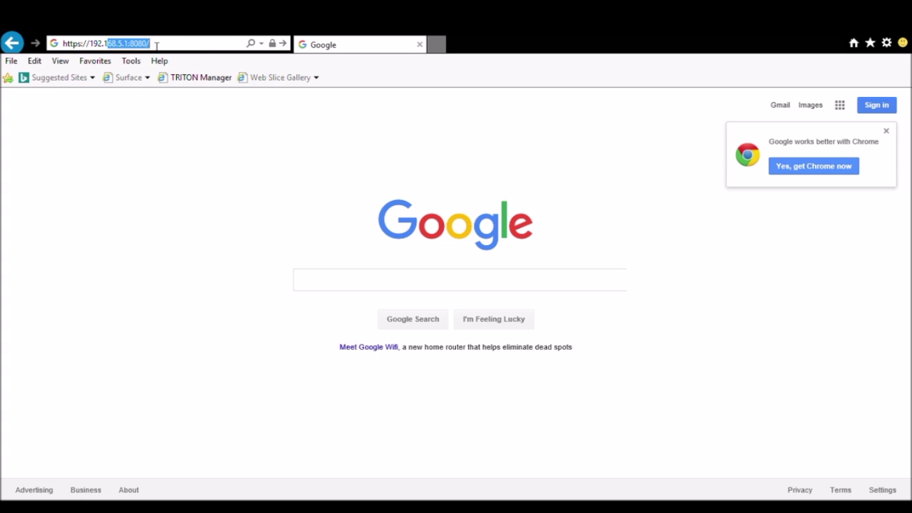
pyautogui.write('68.5.1:8080/')
pyautogui.press('Return')
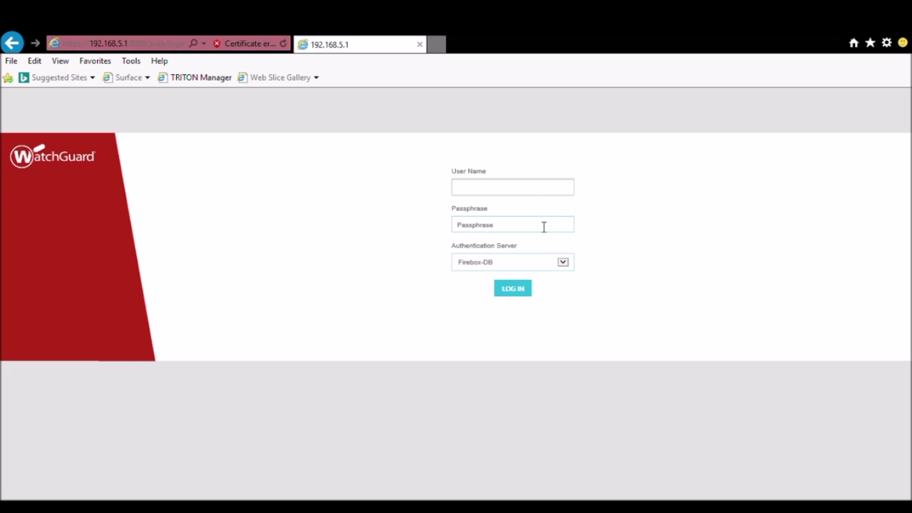
# Log in with user name admin and the administrator passphrase.
pyautogui.write('admin')
pyautogui.press('Tab')
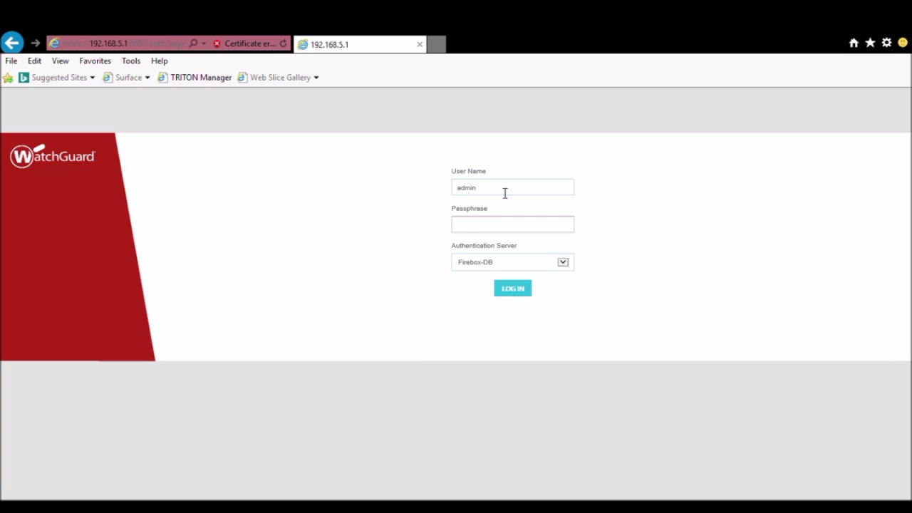
pyautogui.write('*********')
pyautogui.press('Return')
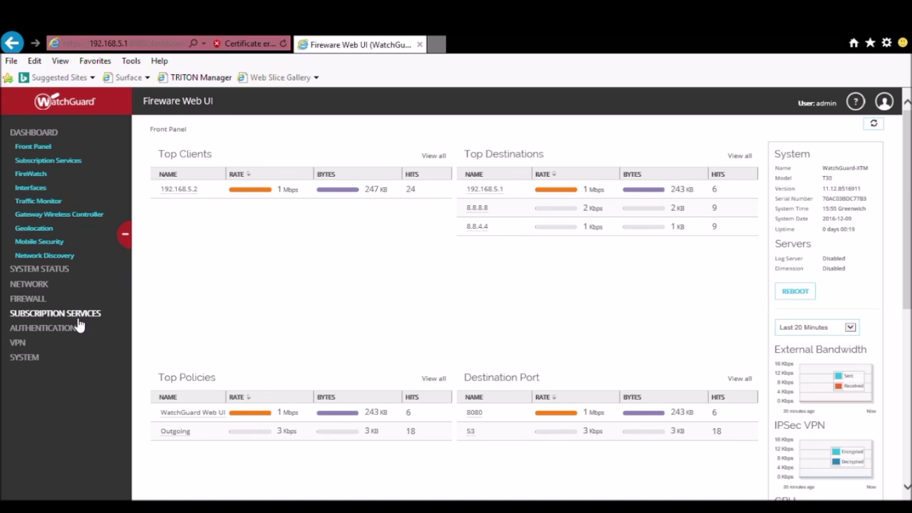
# Enable Network Discovery on Optional-1, Optional-2, Optional-3 and Trusted interfaces, and save.
pyautogui.click(78, 319)
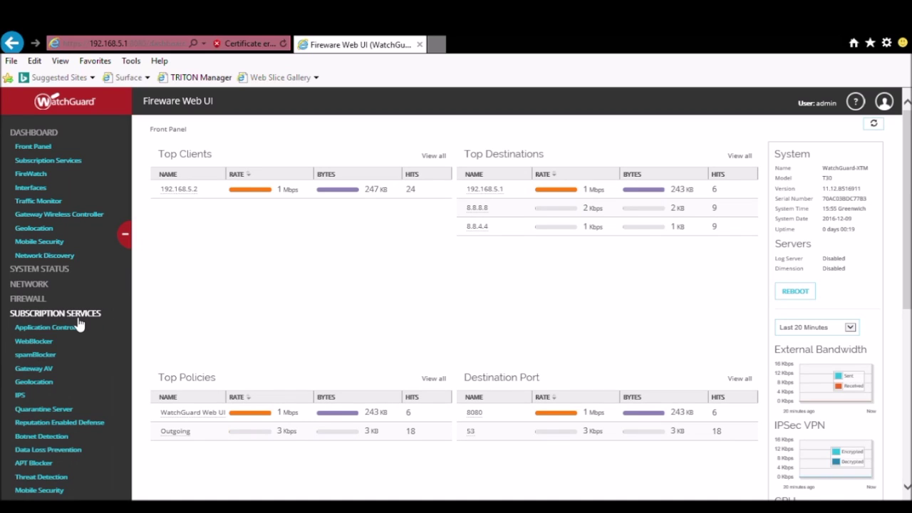
pyautogui.scroll(-2, 119, 390)
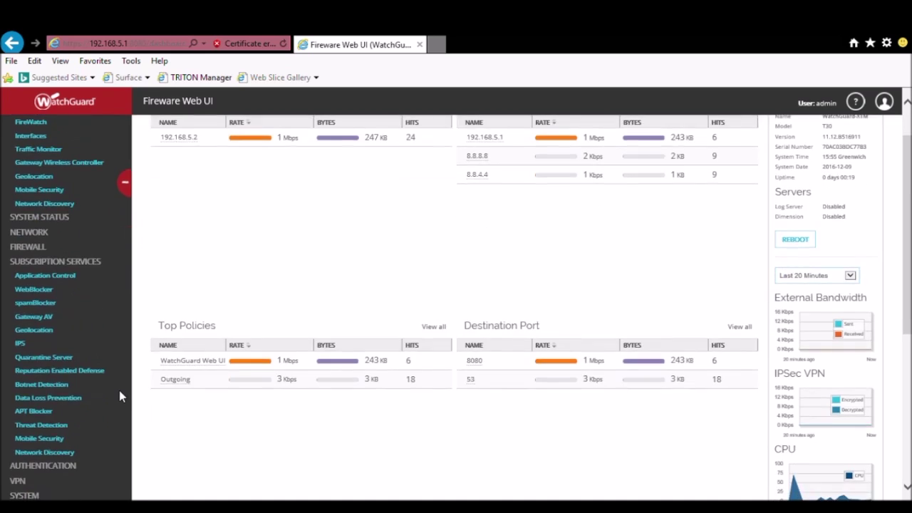
pyautogui.click(61, 452)
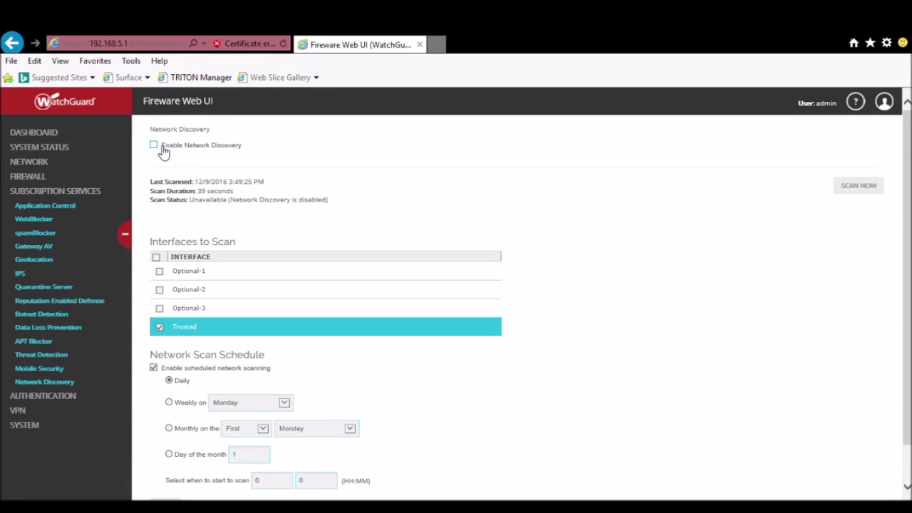
pyautogui.click(160, 146)
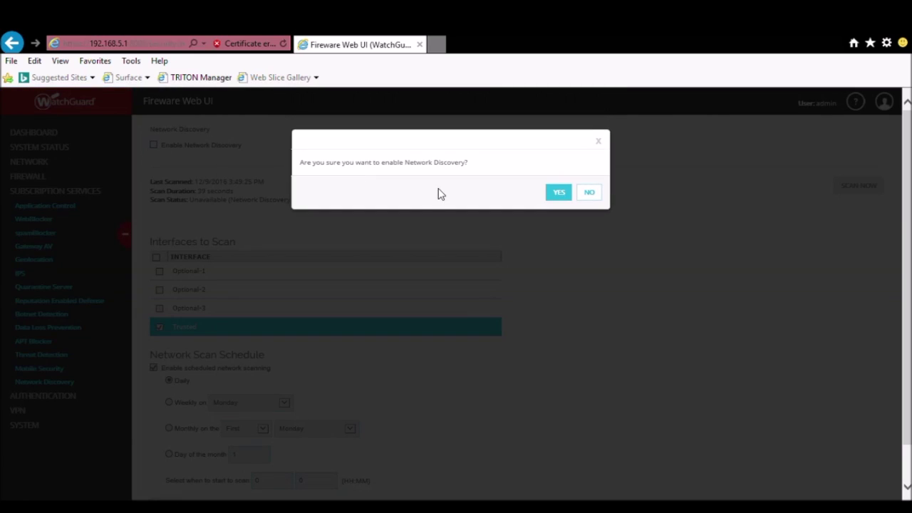
pyautogui.click(563, 191)
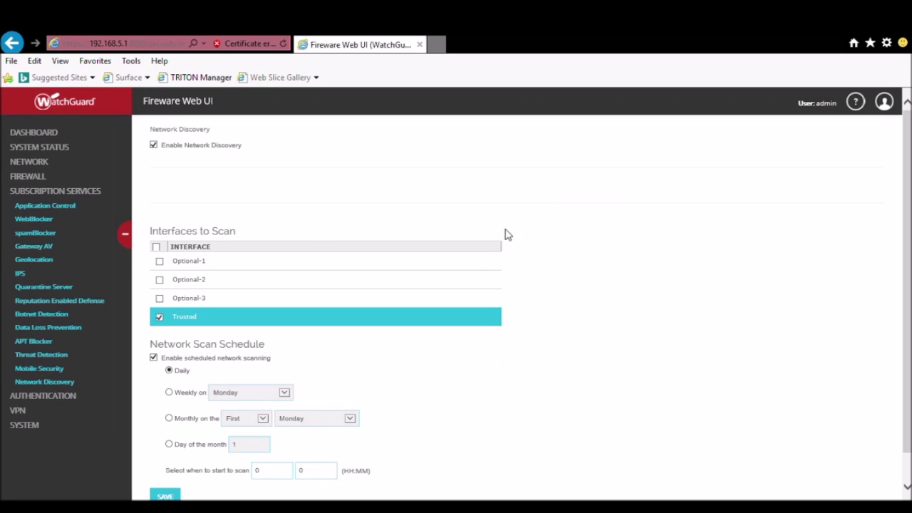
pyautogui.click(158, 248)
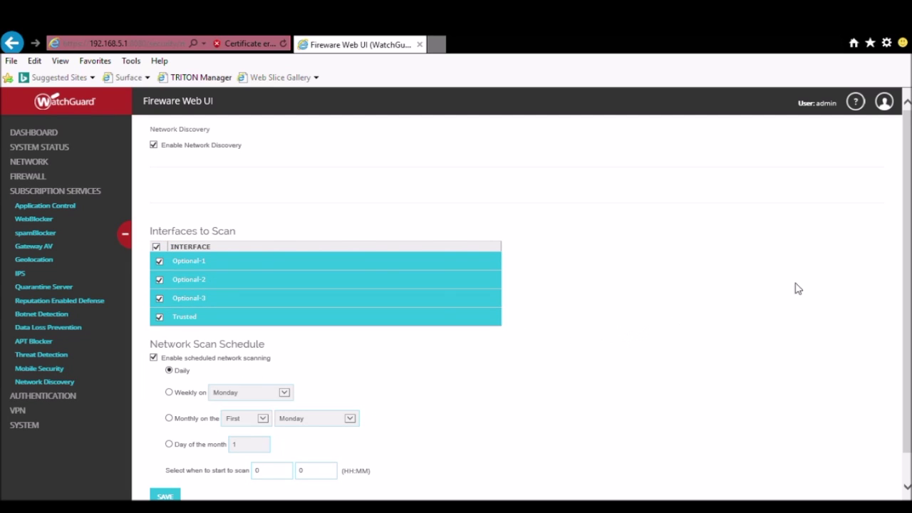
pyautogui.scroll(-1, 902, 269)
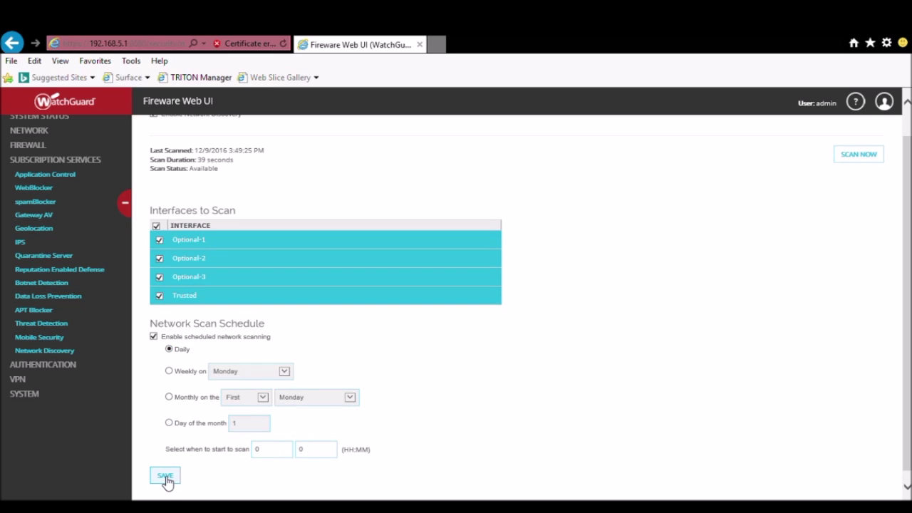
pyautogui.click(166, 478)
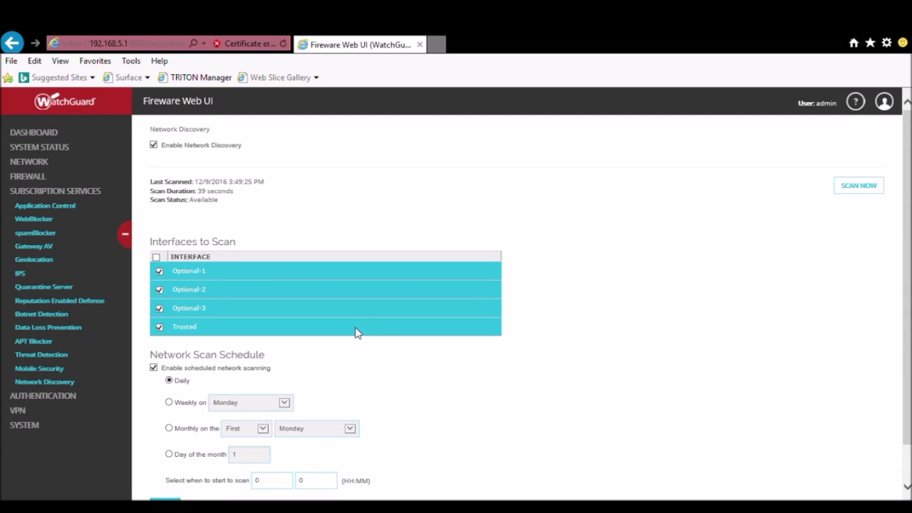
# Launch an immediate scan with 'Scan as configured for scheduled scan' selected.
pyautogui.click(853, 190)
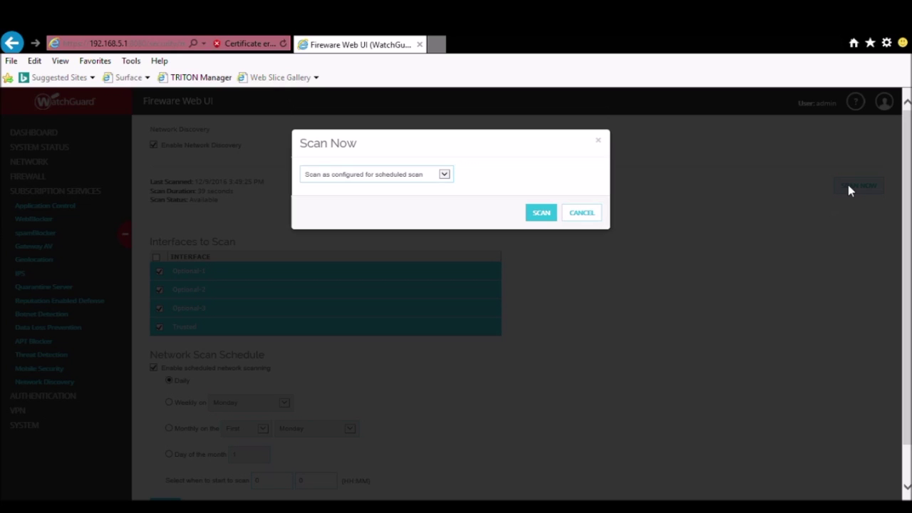
pyautogui.click(444, 175)
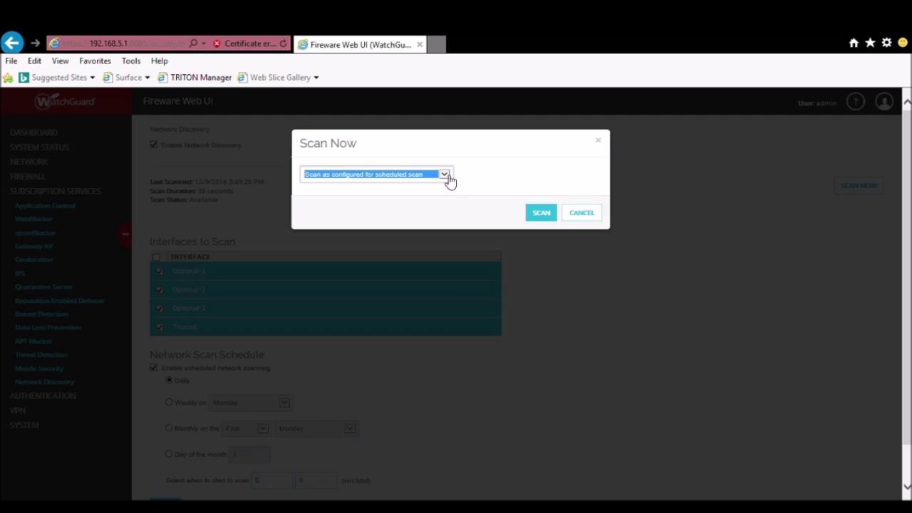
pyautogui.click(538, 163)
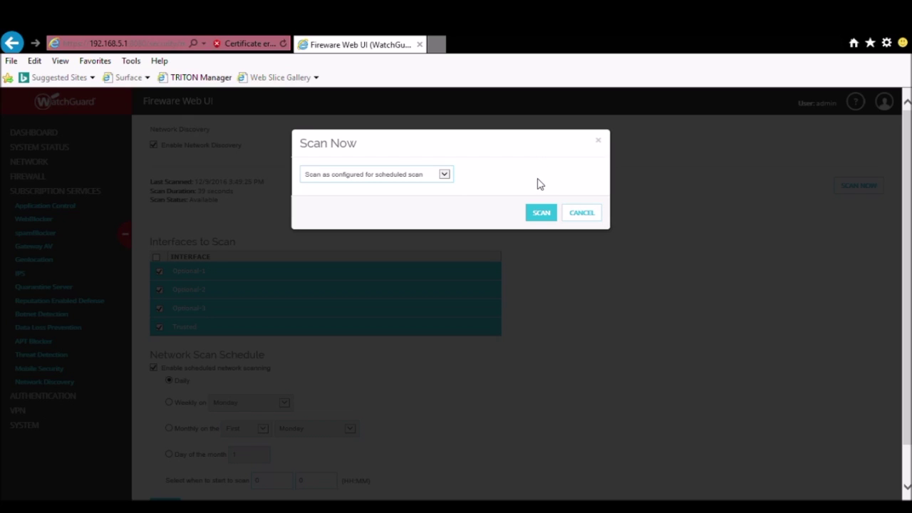
pyautogui.click(541, 212)
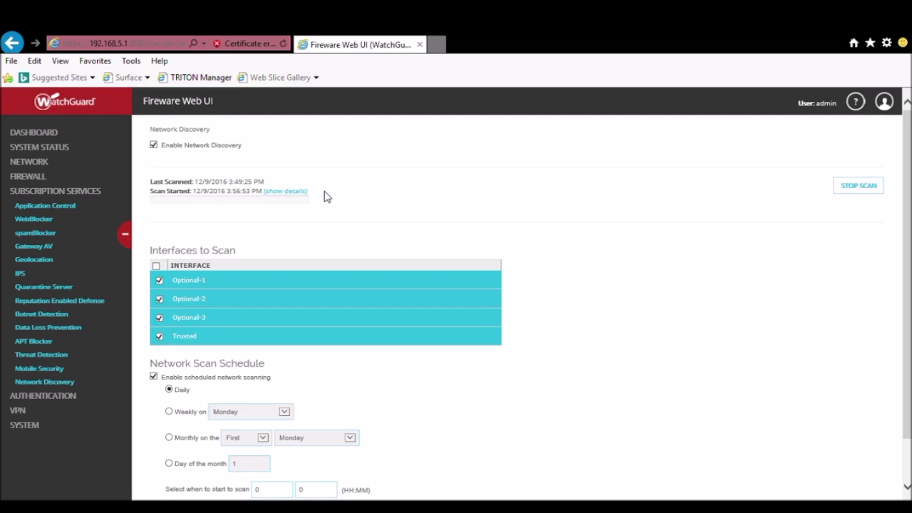
# Check the running scan's progress details and wait until it finishes at 4:01:41 PM.
pyautogui.click(289, 193)
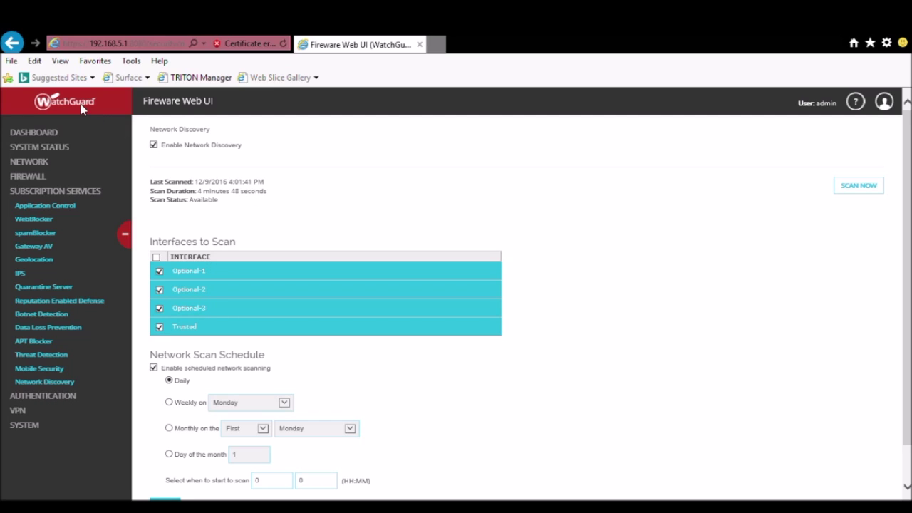
# Expand 192.168.5.0/24 on the Network Discovery map to reveal 192.168.5.2, then list devices.
pyautogui.click(50, 135)
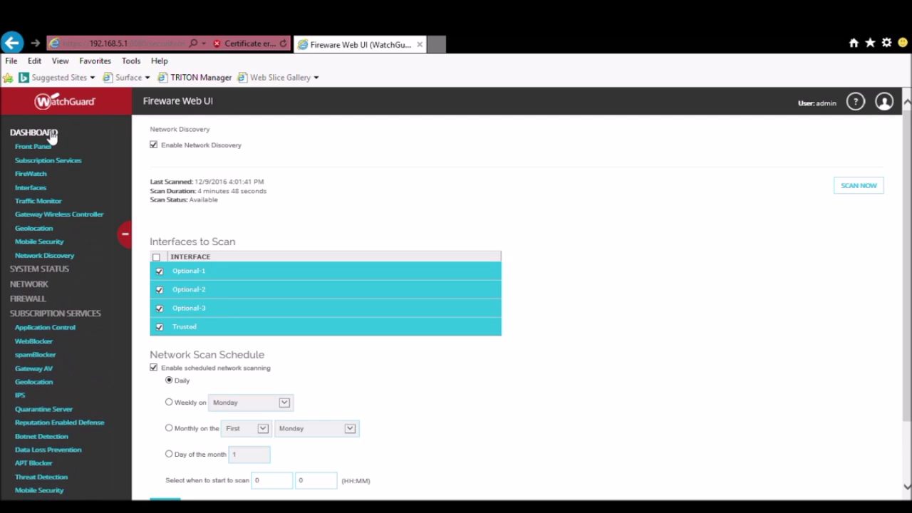
pyautogui.click(56, 256)
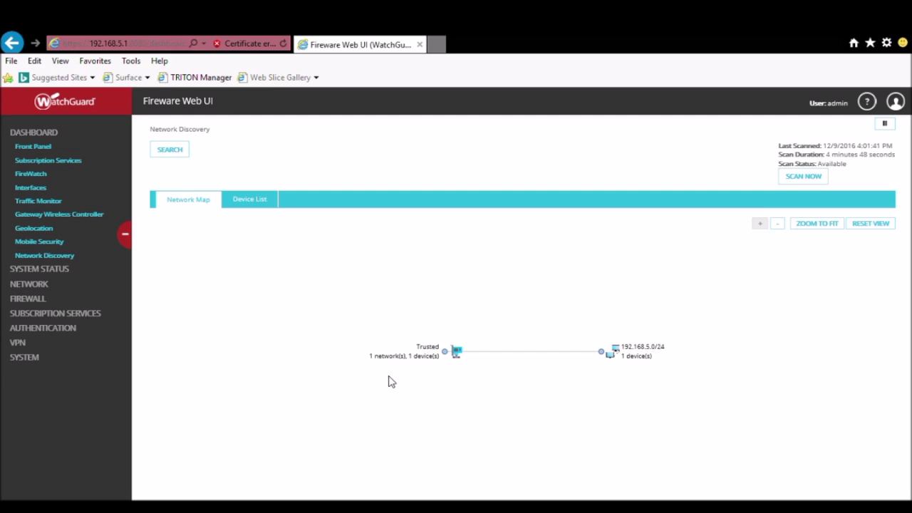
pyautogui.click(634, 359)
pyautogui.moveTo(644, 363)
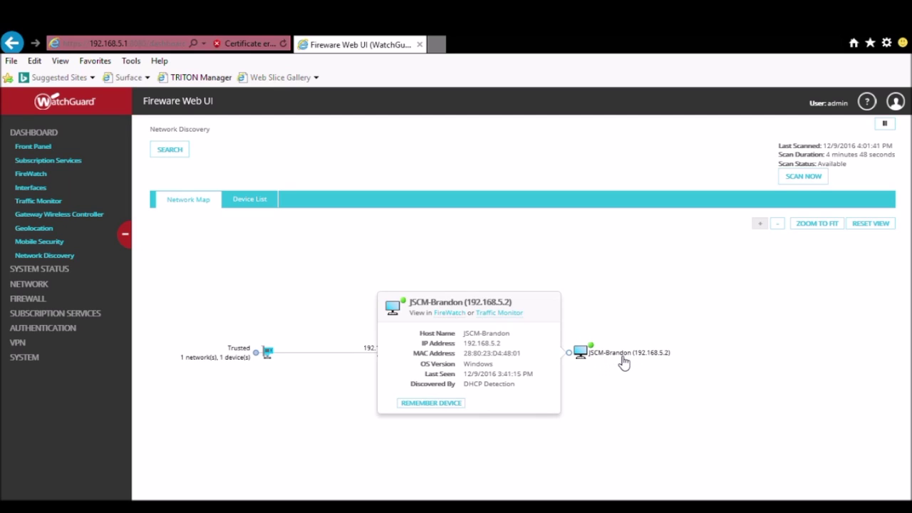
pyautogui.click(249, 209)
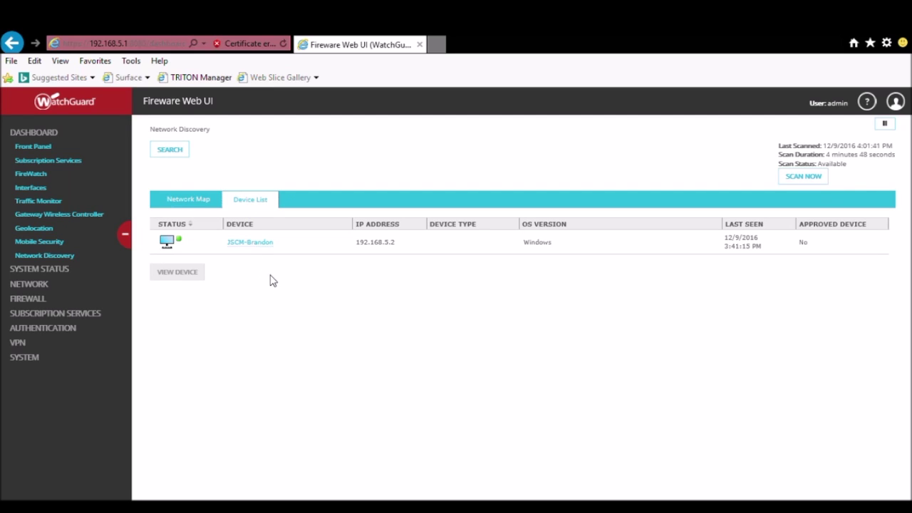
# Review 192.168.5.2's details, device groups and open ports 22, 135, 139, 445, 2179, 2968, then its traffic.
pyautogui.click(258, 248)
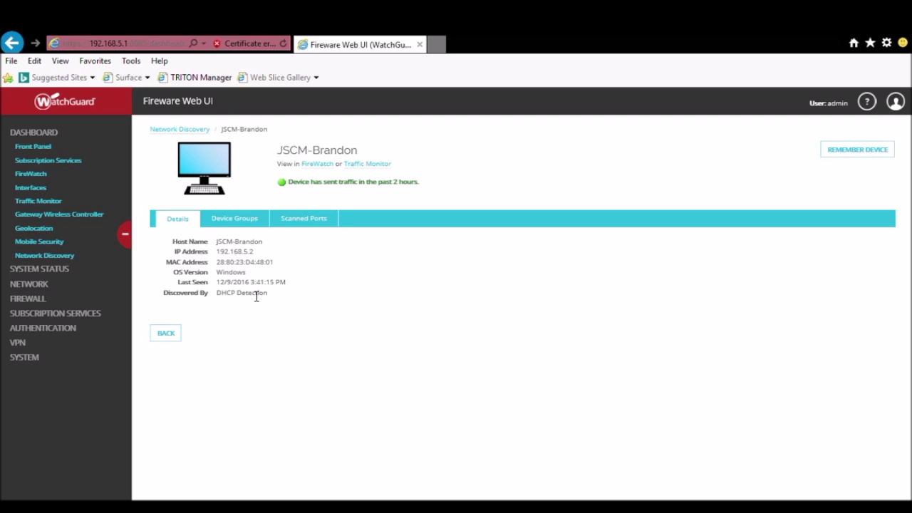
pyautogui.click(240, 225)
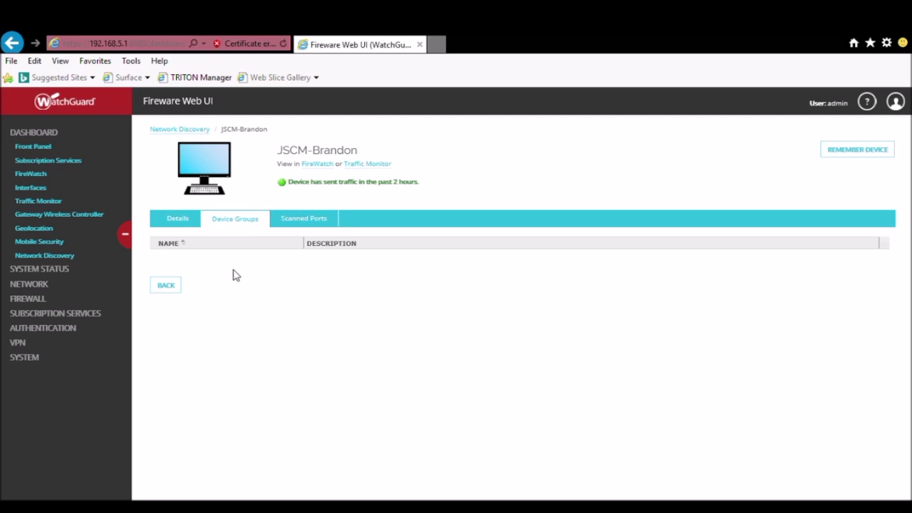
pyautogui.click(303, 225)
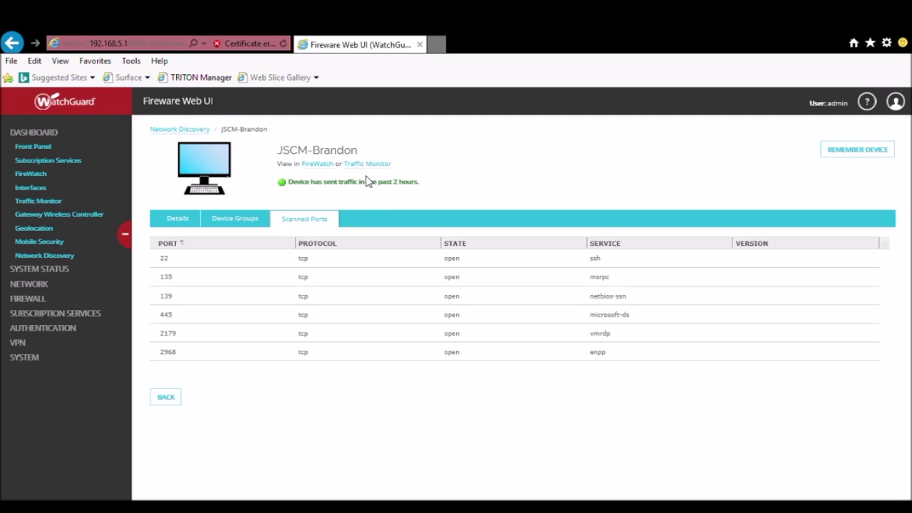
pyautogui.click(367, 169)
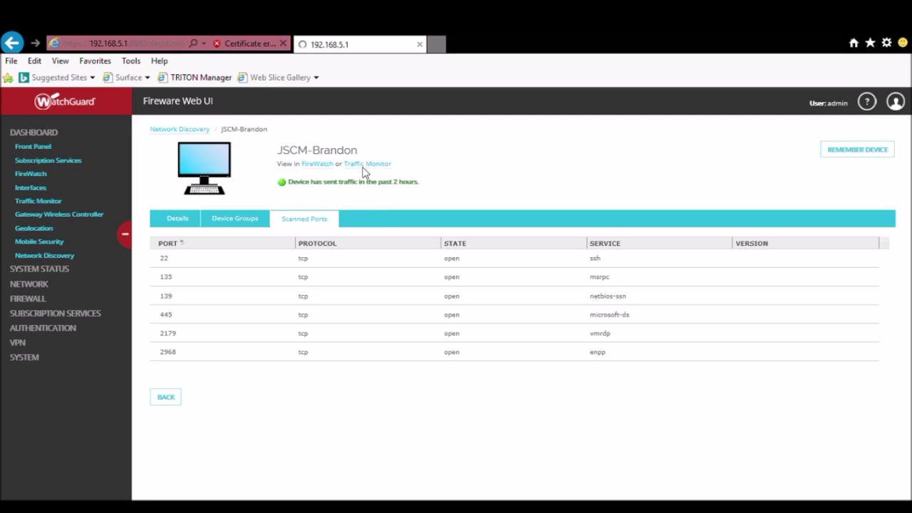